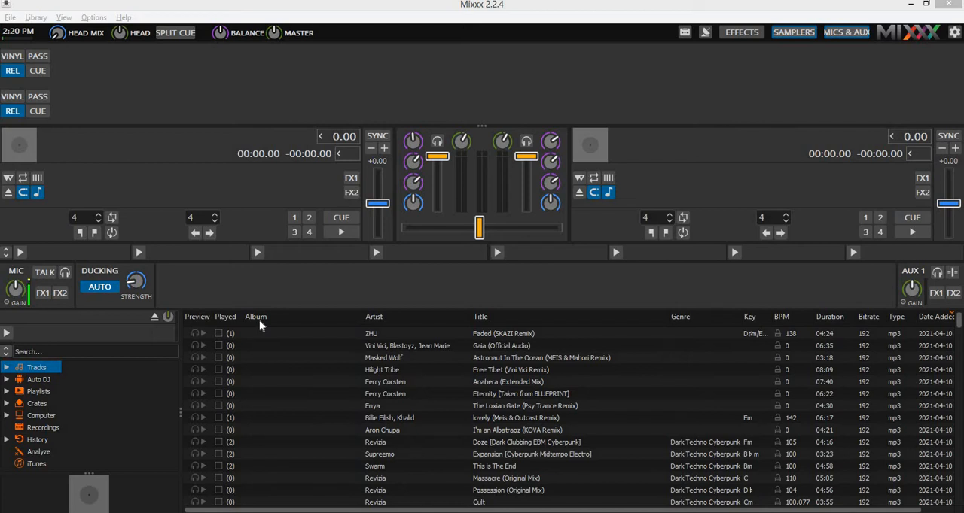
Open the Live Broadcasting preferences in Mixxx.
{"action": "key", "text": "alt+Tab"}
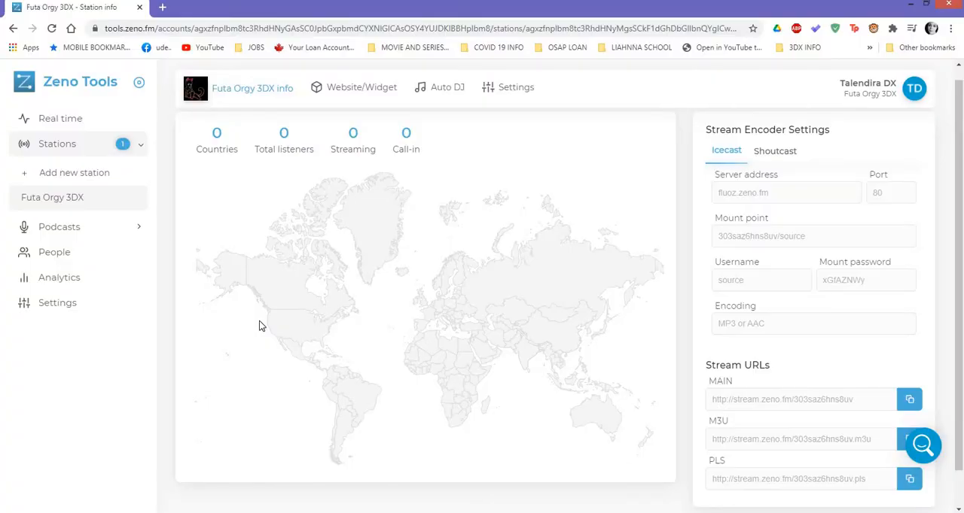
{"action": "key", "text": "alt+Tab"}
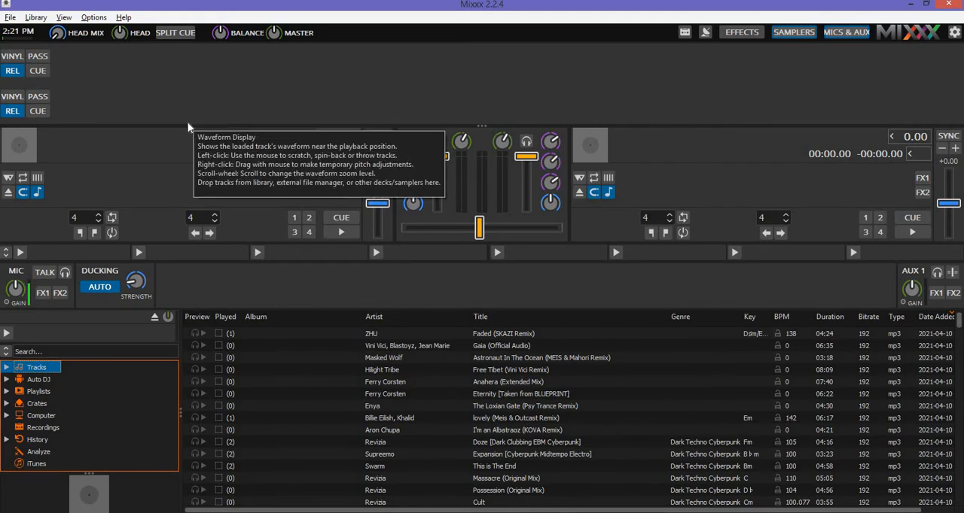
{"action": "left_click", "coordinate": [91, 22]}
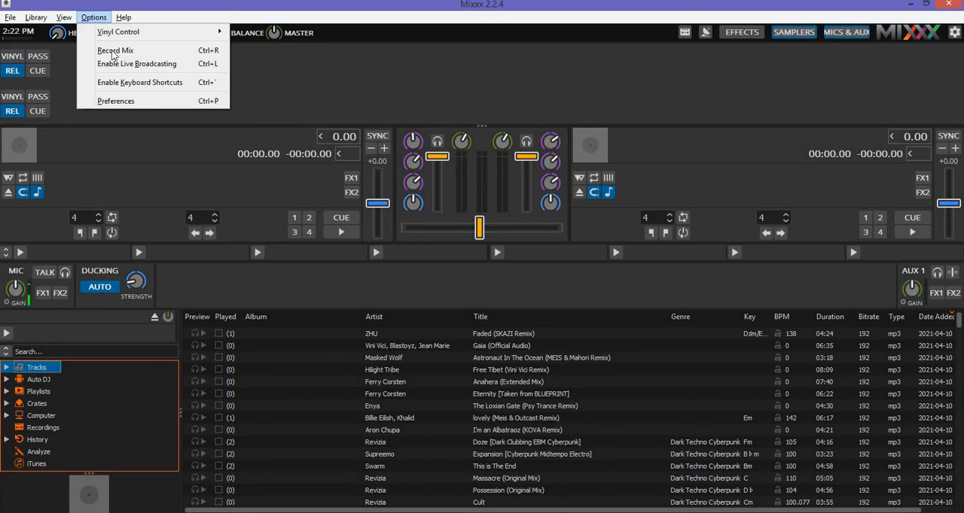
{"action": "left_click", "coordinate": [115, 101]}
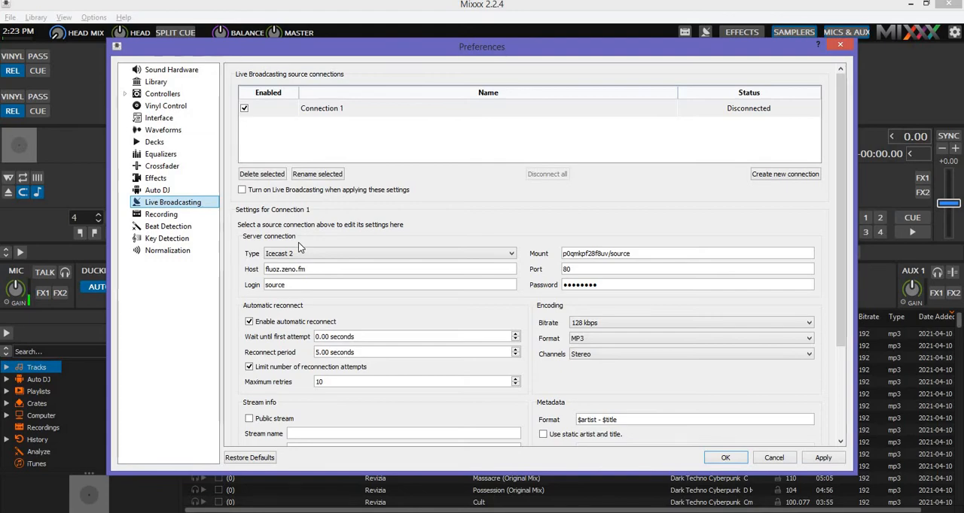
Switch to the Zeno Tools station page and review its Icecast and Shoutcast stream encoder settings.
{"action": "key", "text": "alt+Tab"}
{"action": "key", "text": "Tab"}
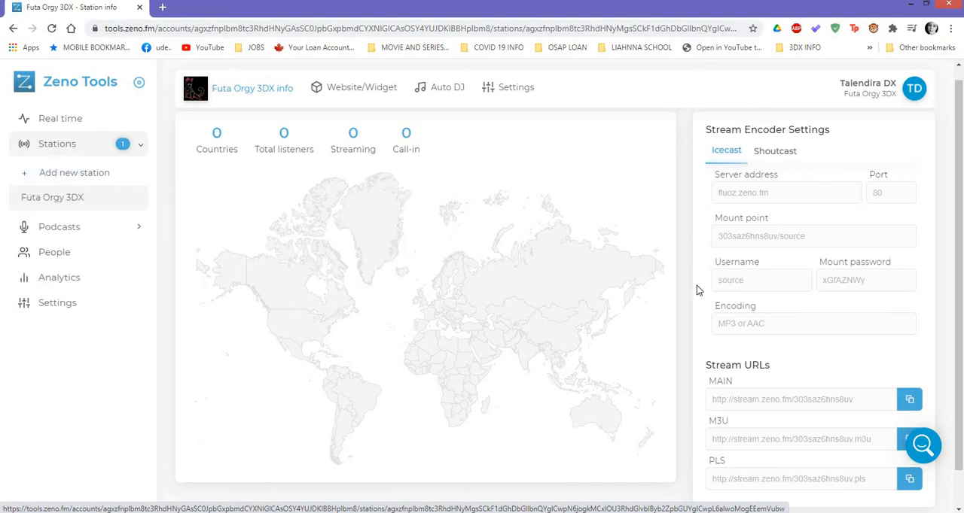
{"action": "scroll", "coordinate": [742, 210], "scroll_direction": "up", "scroll_amount": 1}
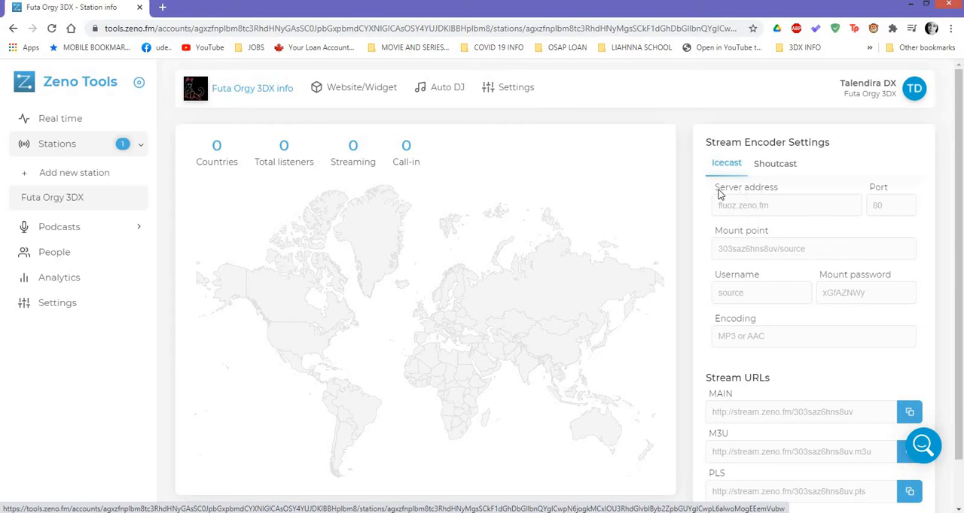
{"action": "key", "text": "alt+Tab"}
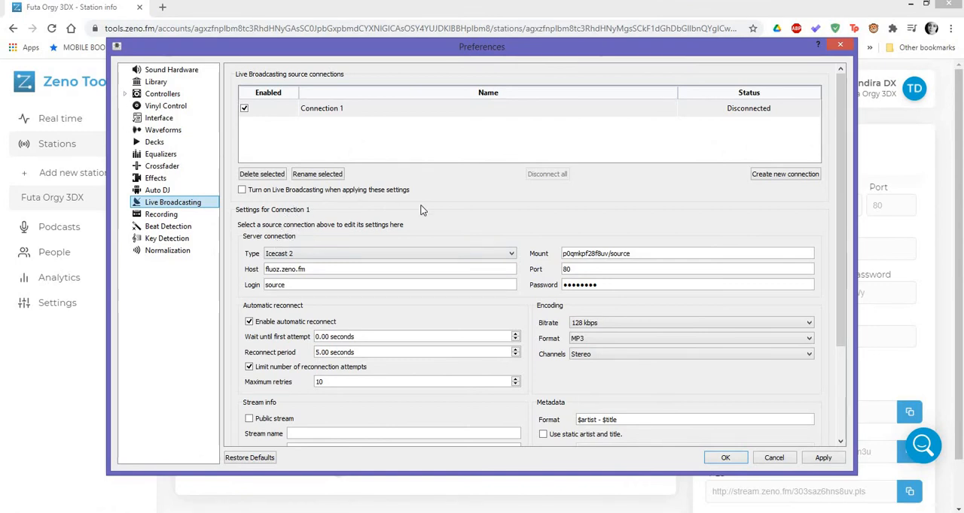
{"action": "key", "text": "alt+Tab"}
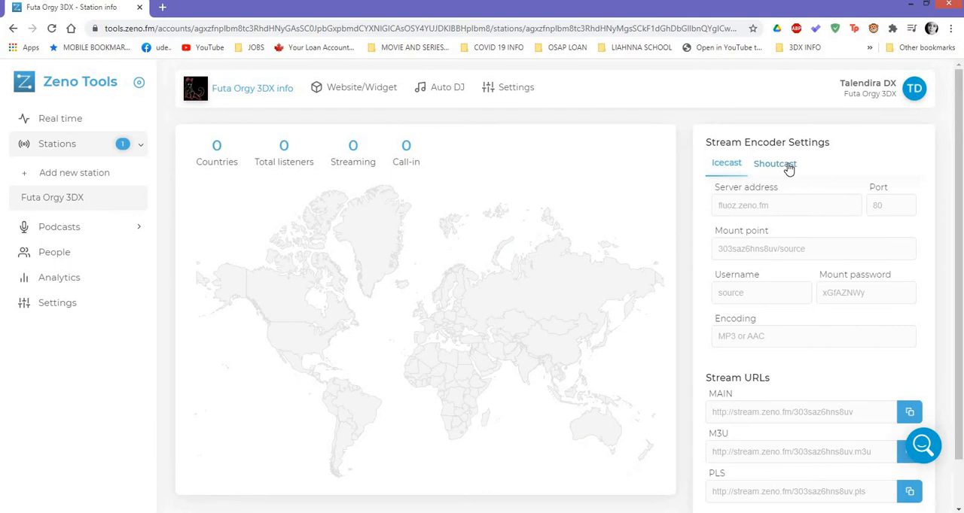
{"action": "left_click", "coordinate": [788, 168]}
{"action": "left_click", "coordinate": [720, 169]}
Back in Mixxx, set the server connection type of Connection 1 to Icecast 2.
{"action": "key", "text": "alt+Tab"}
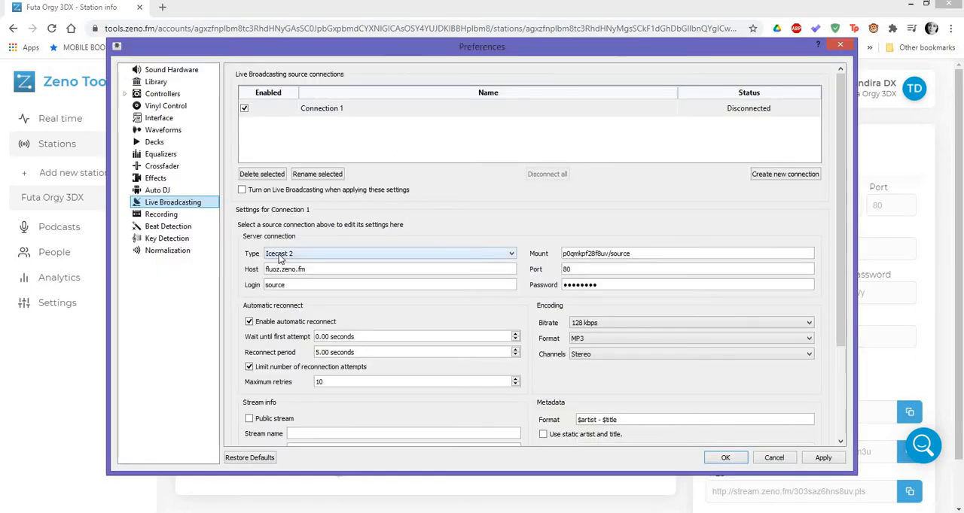
{"action": "left_click", "coordinate": [281, 256]}
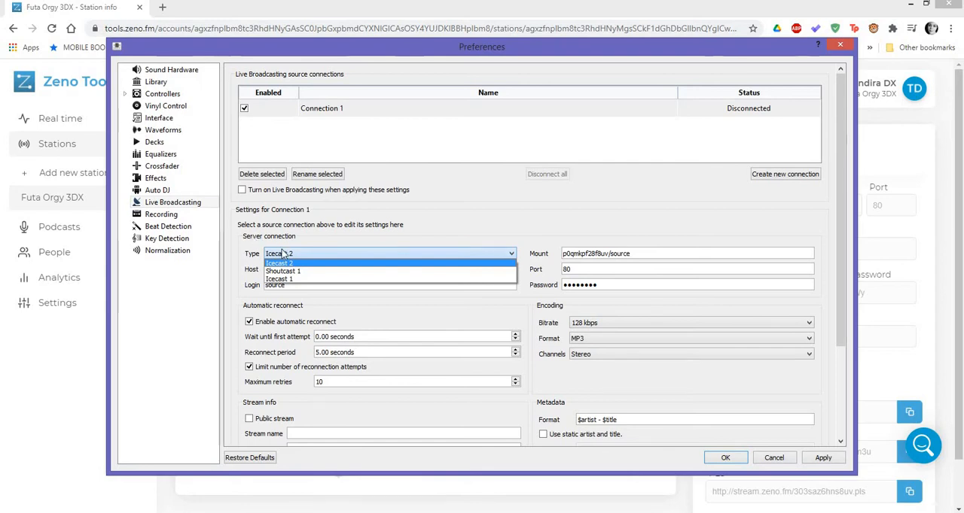
{"action": "left_click", "coordinate": [282, 256]}
{"action": "left_click", "coordinate": [289, 256]}
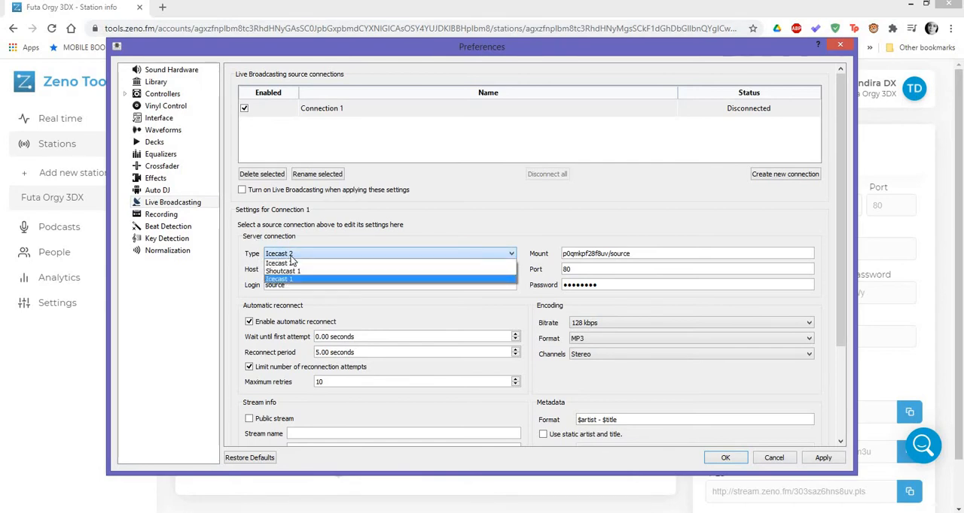
{"action": "left_click", "coordinate": [293, 262]}
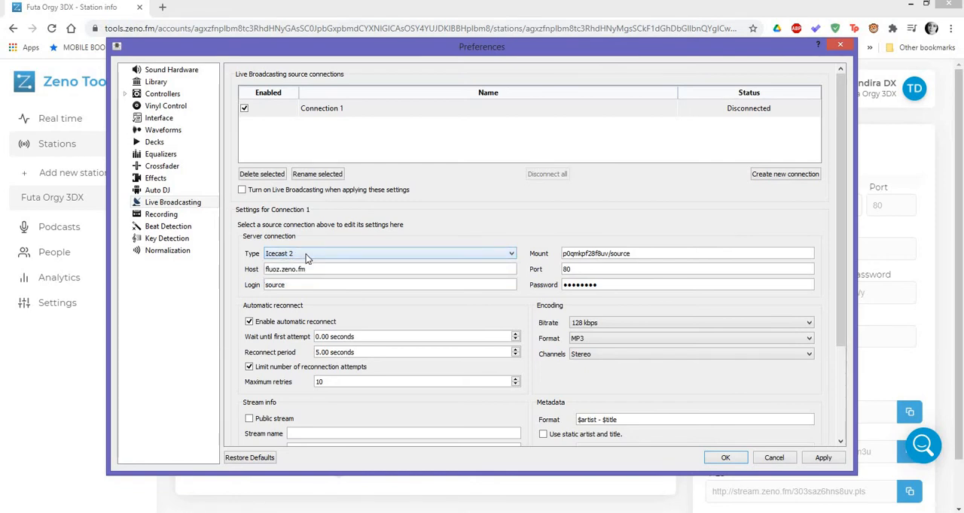
Copy the server address fluoz.zeno.fm from the Zeno Tools page into the Host setting of Connection 1 in Mixxx.
{"action": "left_click", "coordinate": [315, 269]}
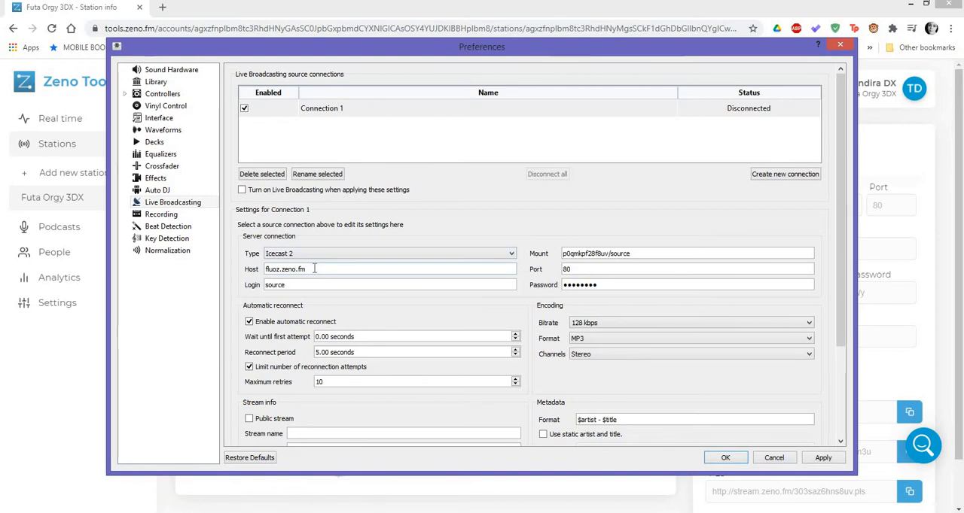
{"action": "left_click", "coordinate": [720, 215]}
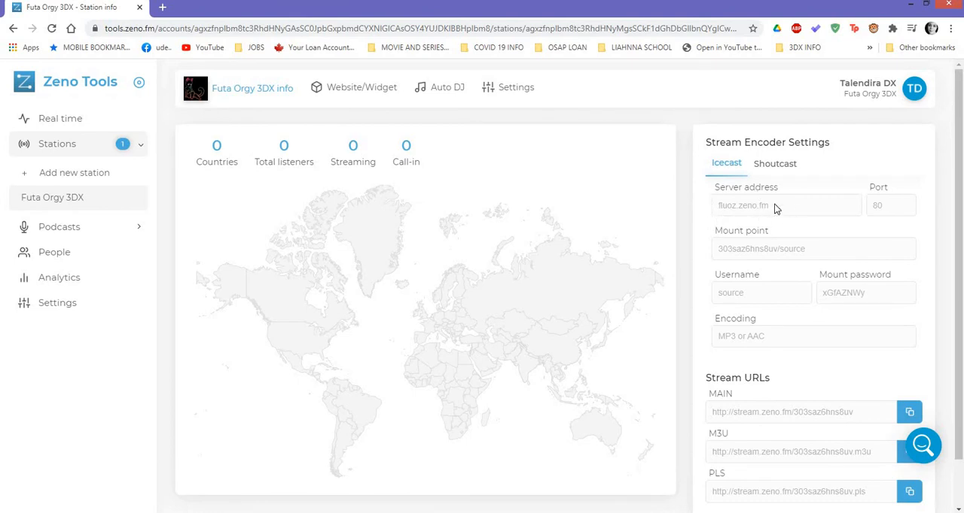
{"action": "left_click_drag", "start_coordinate": [766, 205], "coordinate": [726, 208]}
{"action": "right_click", "coordinate": [725, 207]}
{"action": "left_click", "coordinate": [749, 214]}
{"action": "key", "text": "alt+Tab"}
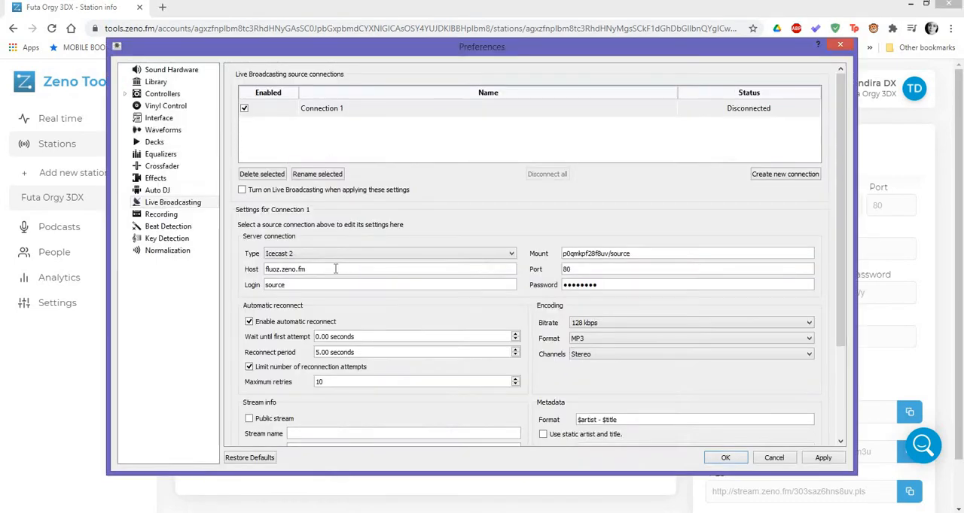
{"action": "left_click_drag", "start_coordinate": [336, 268], "coordinate": [263, 270]}
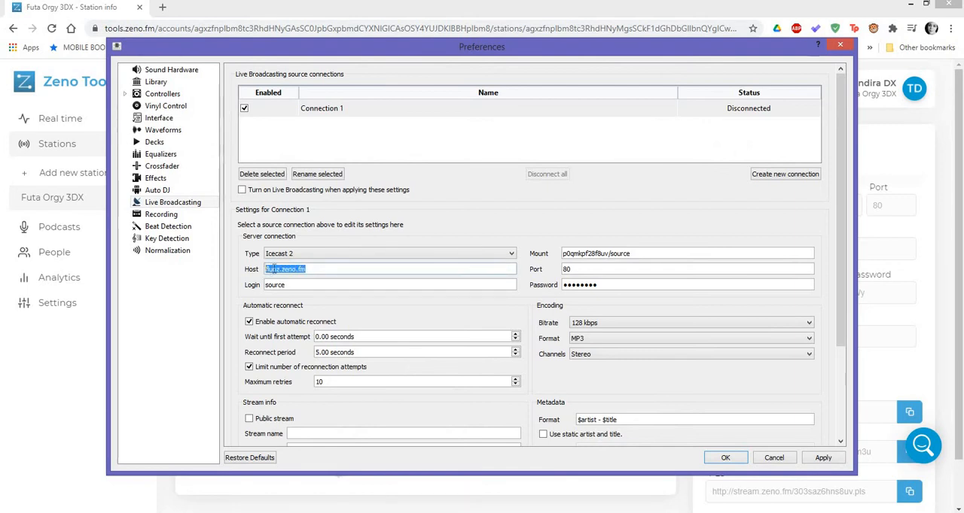
{"action": "key", "text": "ctrl+v"}
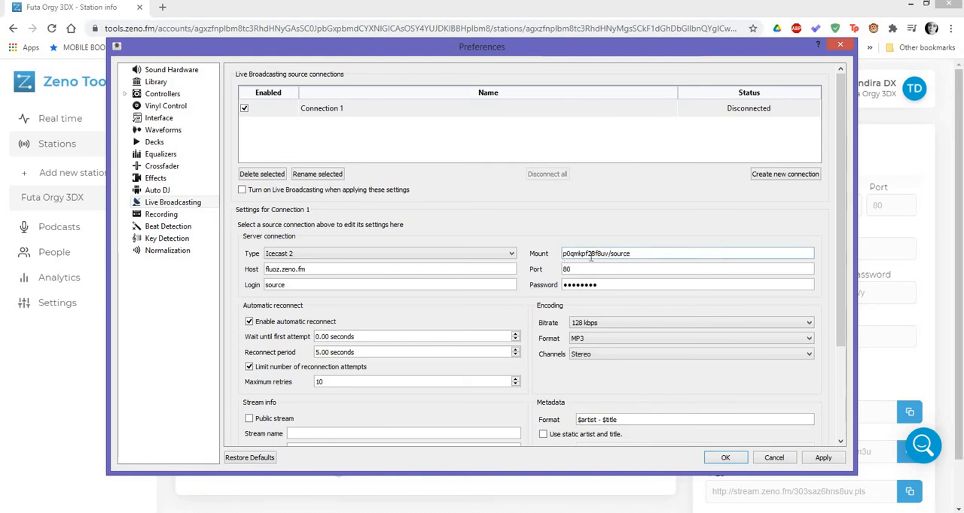
Copy the mount point 303saz6hns8uv/source from the Zeno Tools page into the Mount setting of Connection 1 in Mixxx.
{"action": "key", "text": "alt+Tab"}
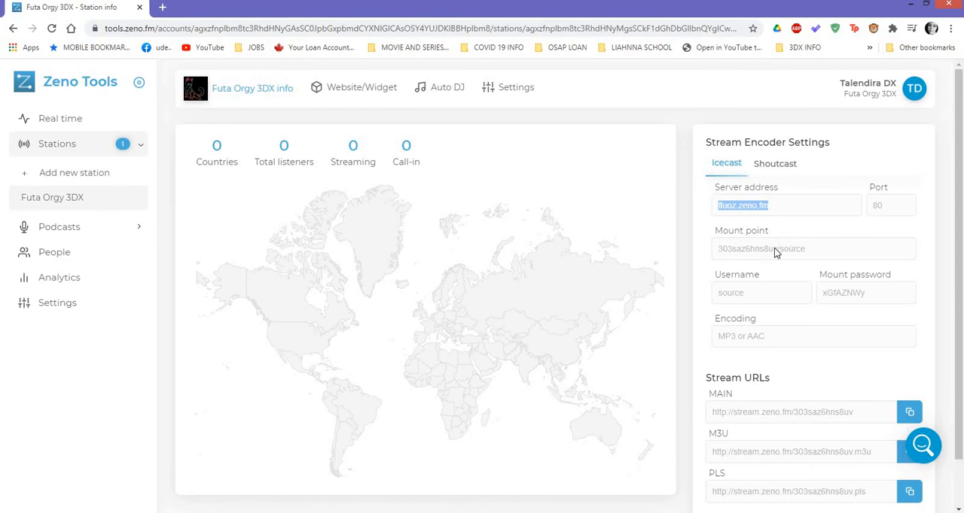
{"action": "left_click_drag", "start_coordinate": [806, 251], "coordinate": [723, 249]}
{"action": "right_click", "coordinate": [722, 250]}
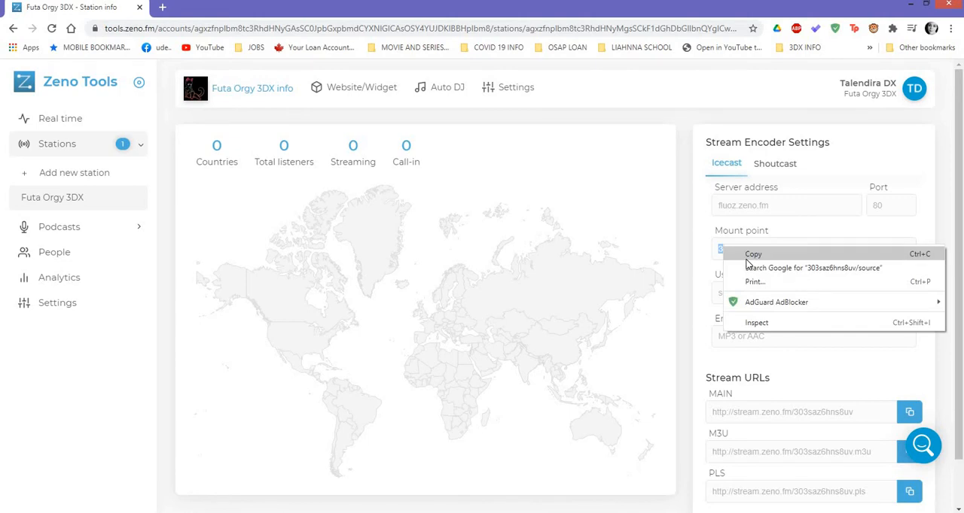
{"action": "left_click", "coordinate": [747, 260]}
{"action": "key", "text": "alt+Tab"}
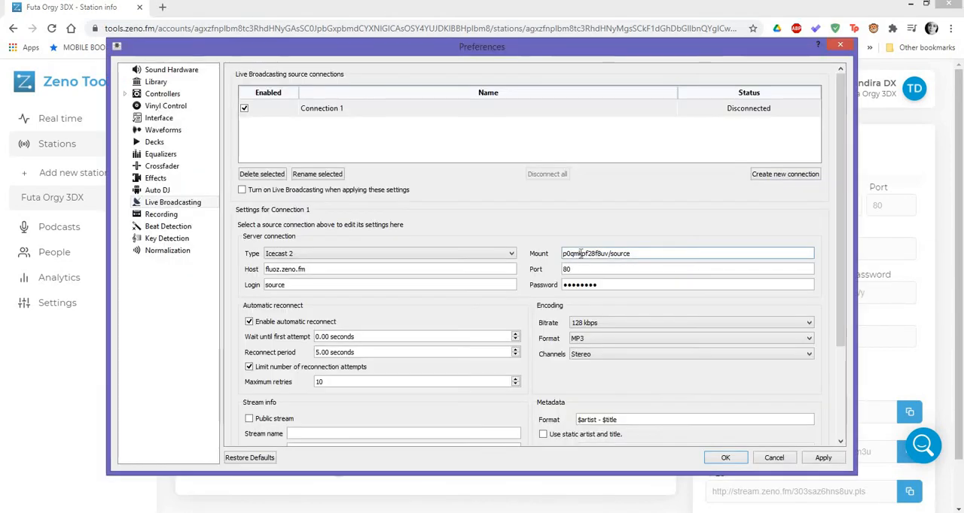
{"action": "double_click", "coordinate": [579, 254]}
{"action": "left_click_drag", "start_coordinate": [632, 254], "coordinate": [565, 253]}
{"action": "key", "text": "ctrl+v"}
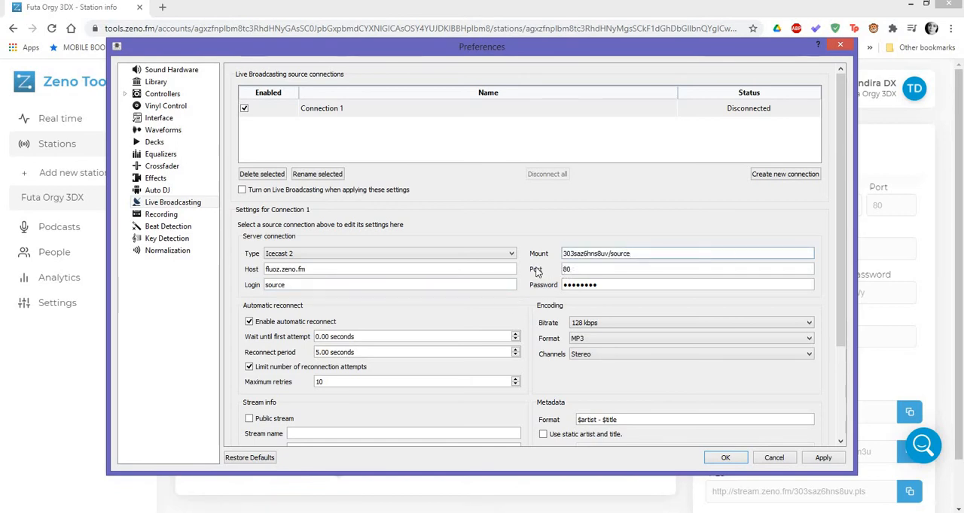
Check Connection 1's port against Zeno Tools, and replace its password in Mixxx with the mount password copied from the station page.
{"action": "key", "text": "alt+Tab"}
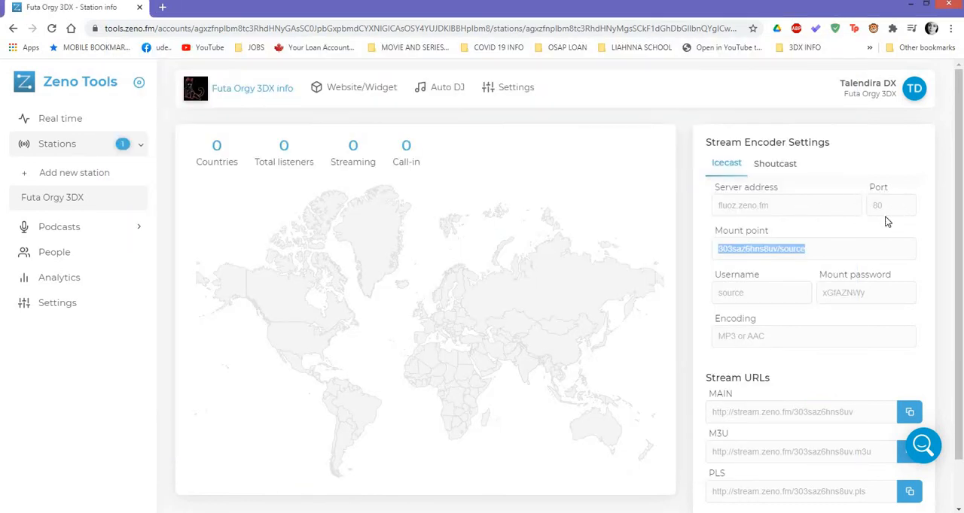
{"action": "key", "text": "alt+Tab"}
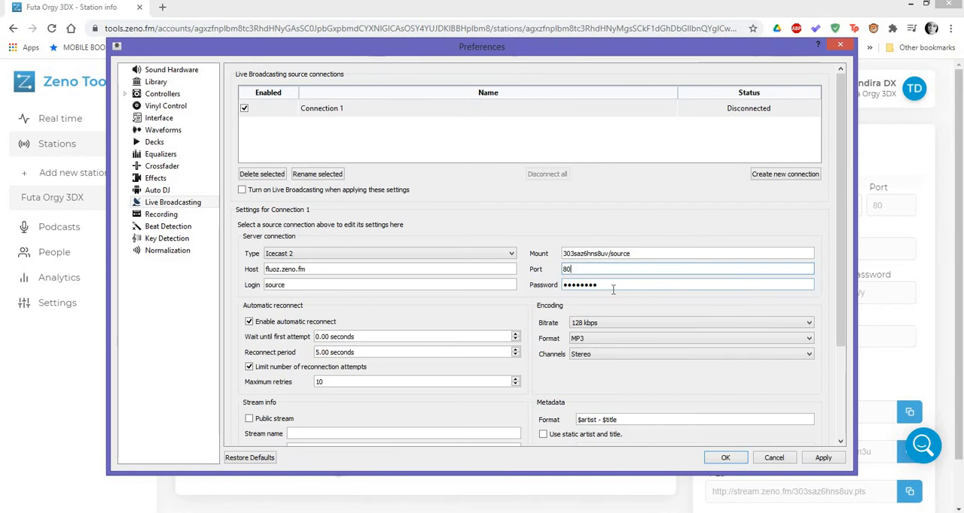
{"action": "key", "text": "alt+Tab"}
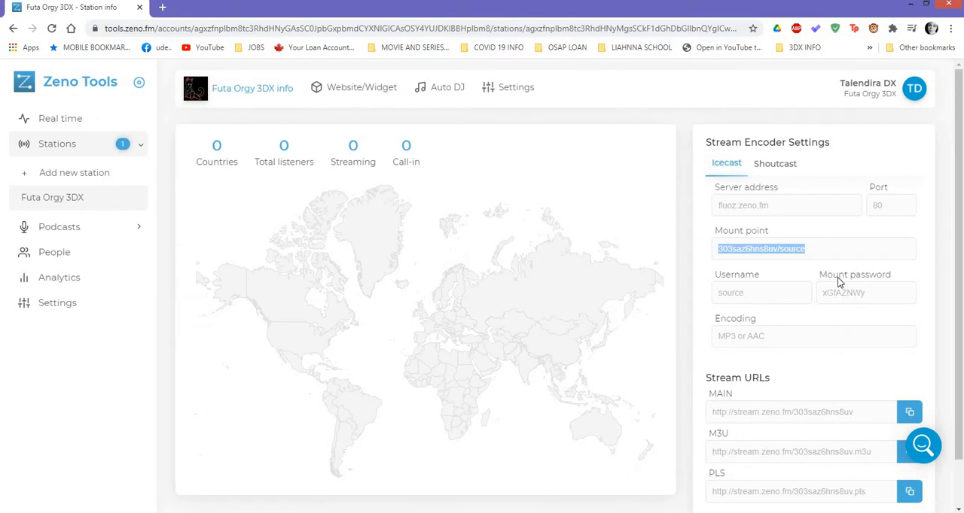
{"action": "left_click", "coordinate": [853, 300]}
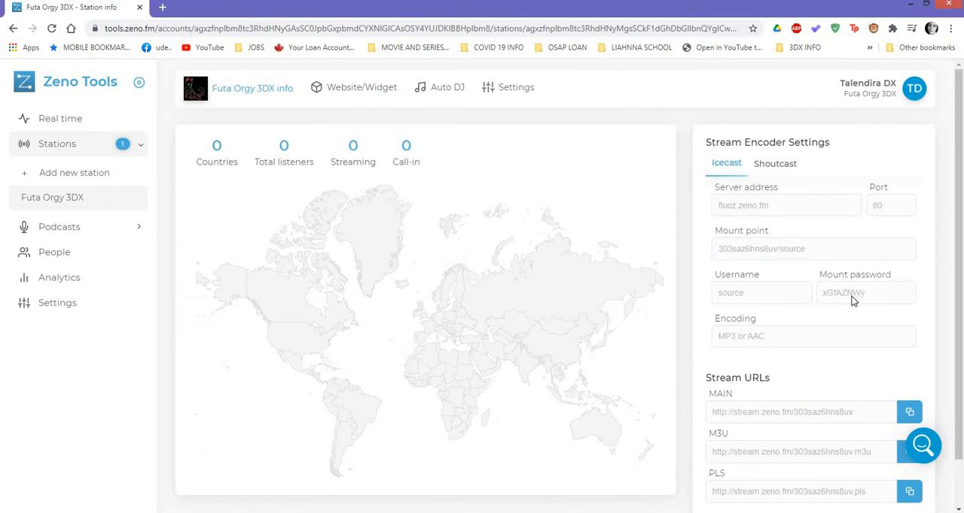
{"action": "left_click_drag", "start_coordinate": [831, 304], "coordinate": [824, 300]}
{"action": "right_click", "coordinate": [841, 298]}
{"action": "left_click", "coordinate": [833, 304]}
{"action": "key", "text": "alt+Tab"}
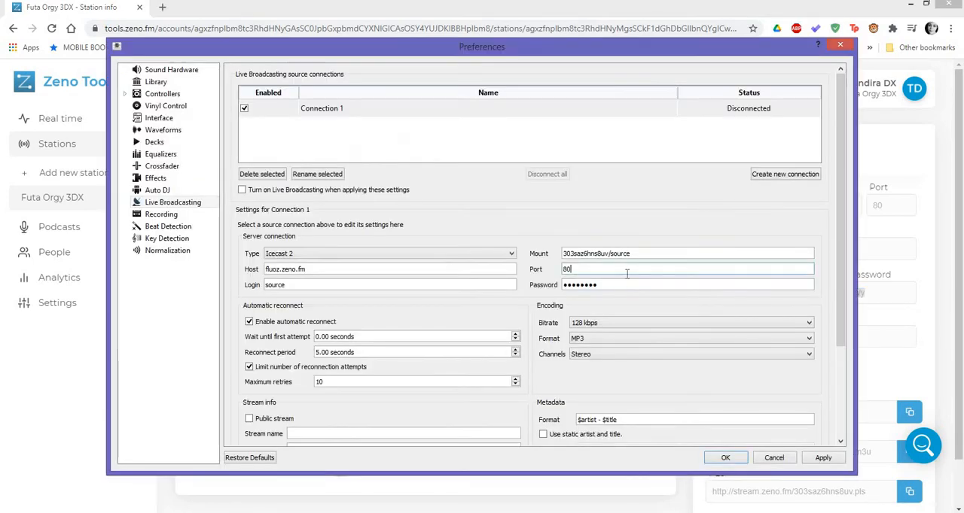
{"action": "left_click_drag", "start_coordinate": [608, 286], "coordinate": [575, 289]}
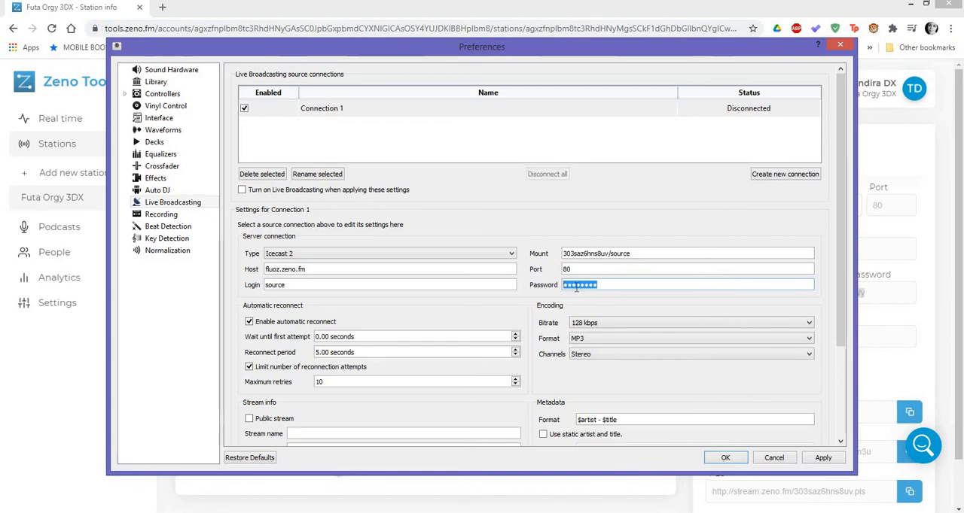
{"action": "key", "text": "ctrl+v"}
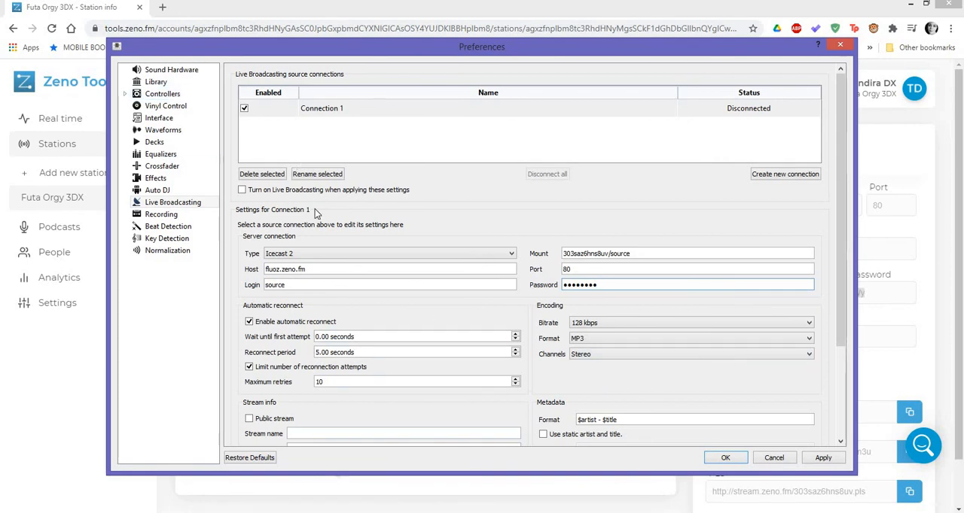
Compare the Live Broadcasting connection settings in Mixxx with the station's encoder settings on the Zeno Tools page.
{"action": "left_click", "coordinate": [185, 201]}
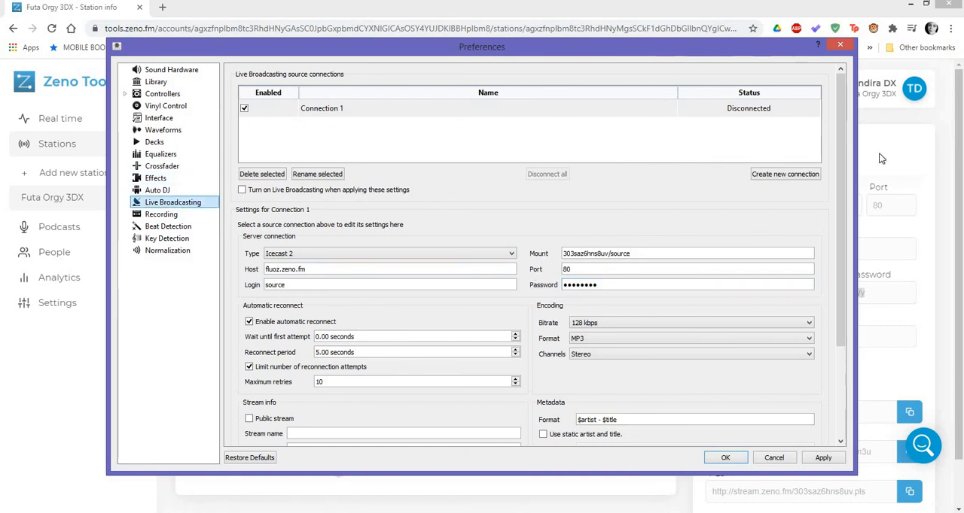
{"action": "left_click", "coordinate": [900, 140]}
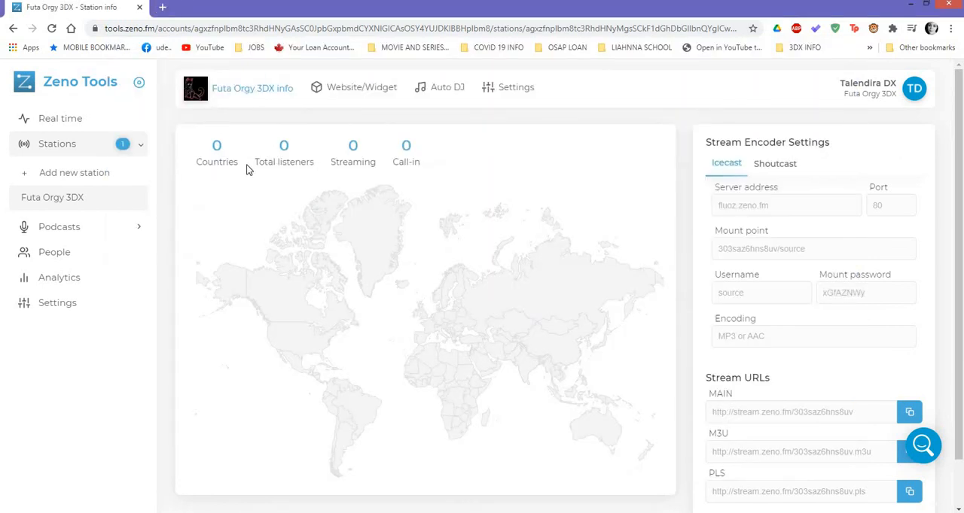
{"action": "key", "text": "alt+Tab"}
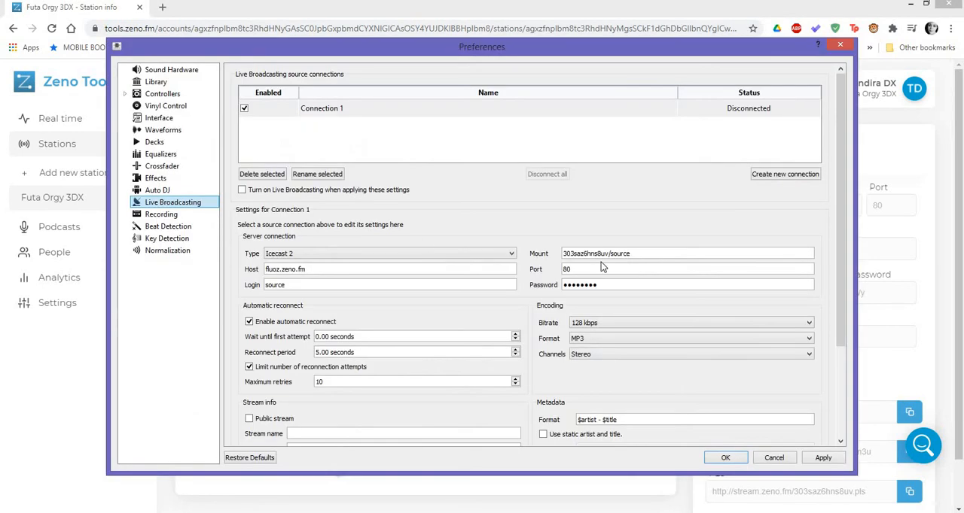